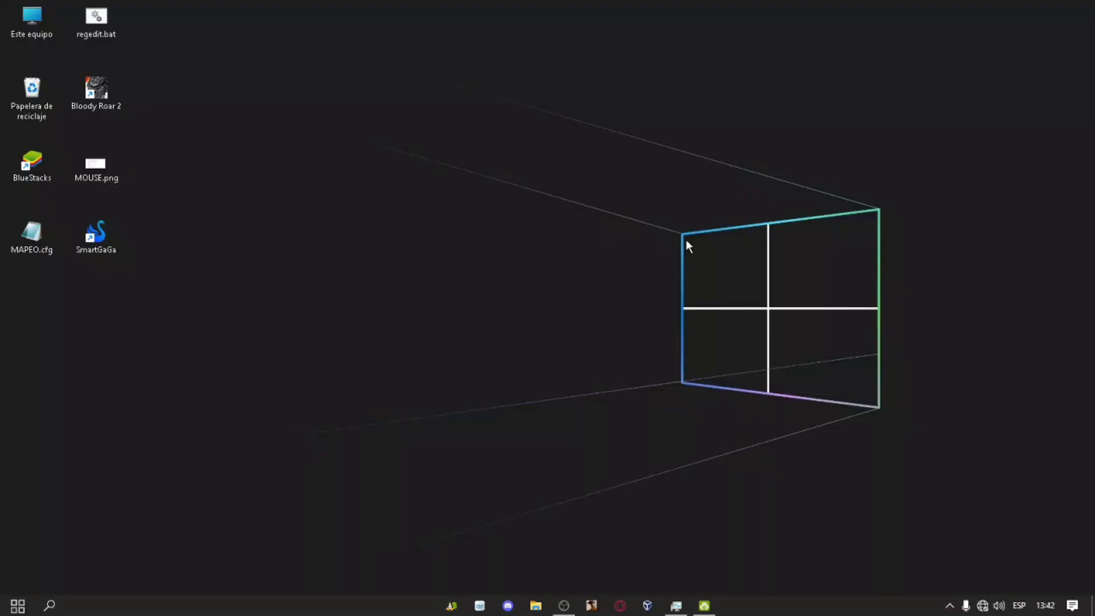
# Open the Mouse Keys configuration (Configurar Teclas de mouse) in the Control Panel's accessibility settings
pyautogui.press('super')
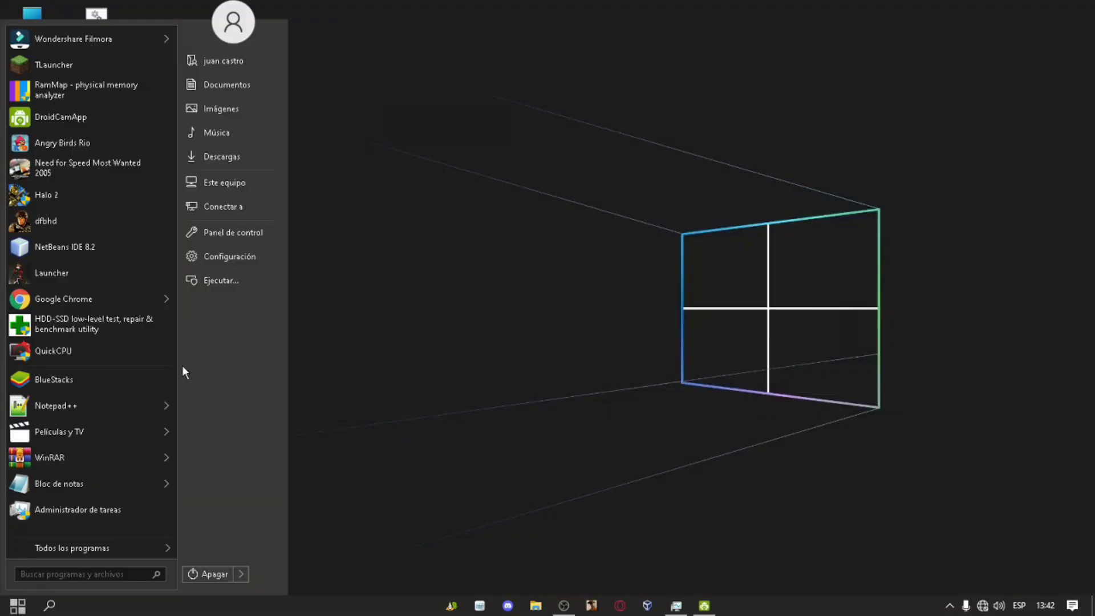
pyautogui.click(230, 227)
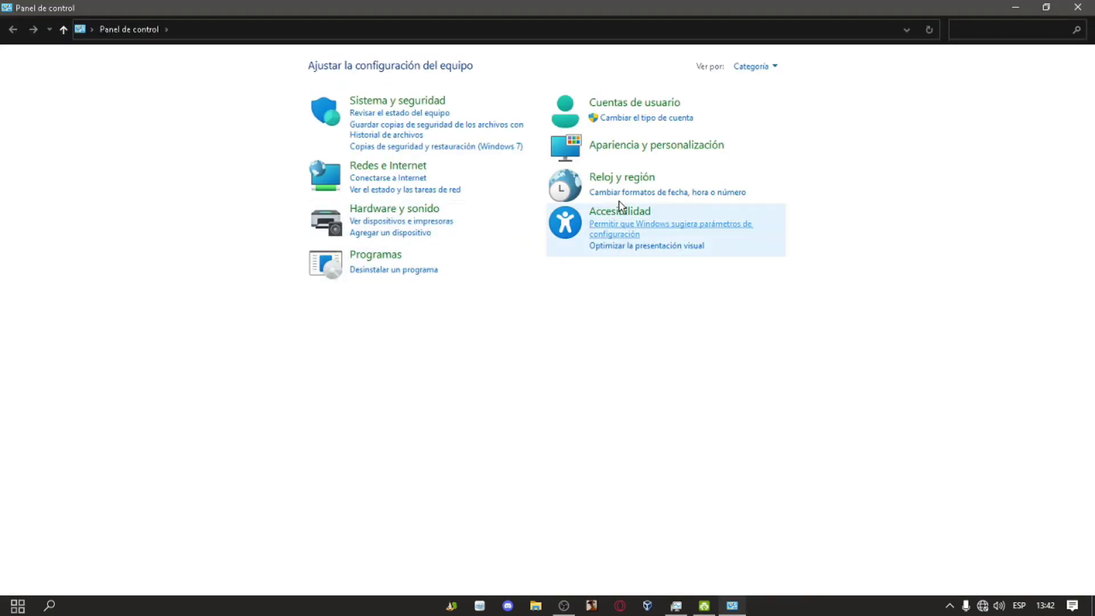
pyautogui.click(627, 214)
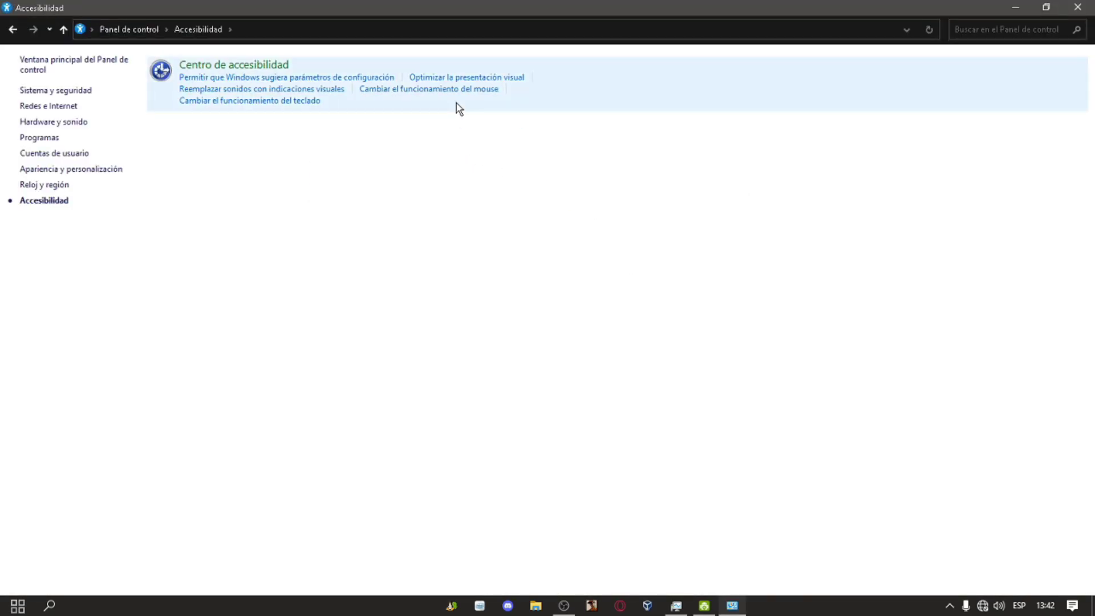
pyautogui.click(470, 90)
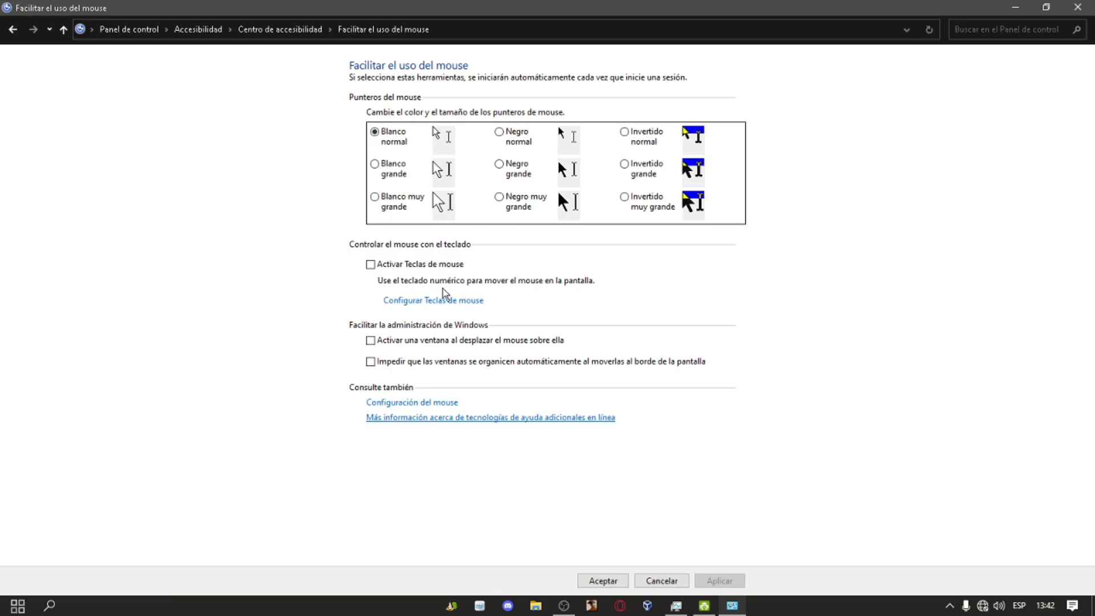
pyautogui.click(443, 300)
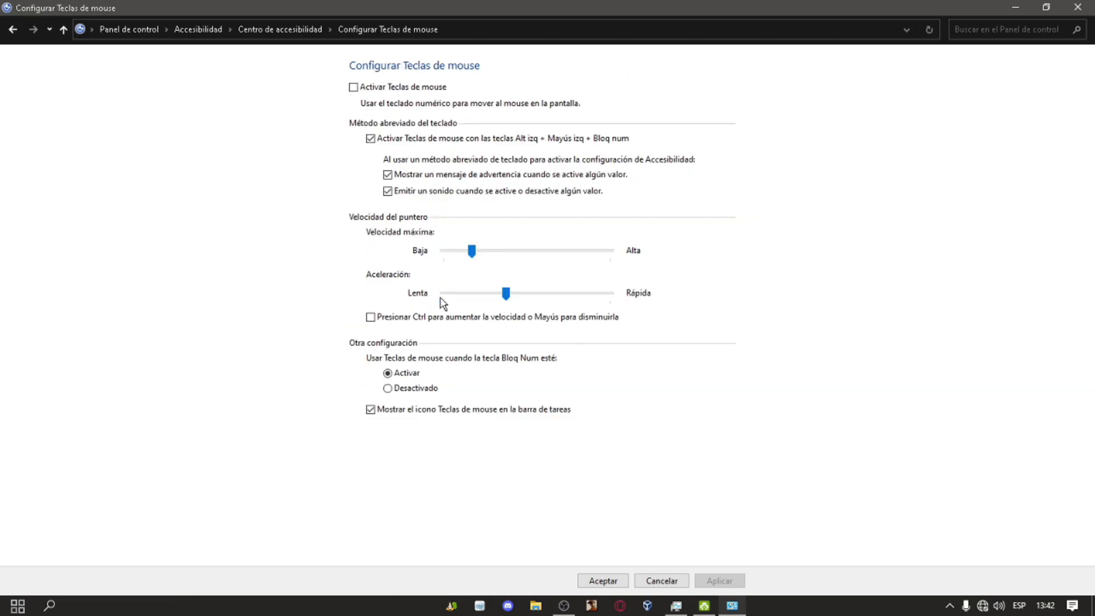
# View the reference image MOUSE.png on the desktop and return to the Mouse Keys configuration
pyautogui.click(1015, 7)
pyautogui.doubleClick(93, 170)
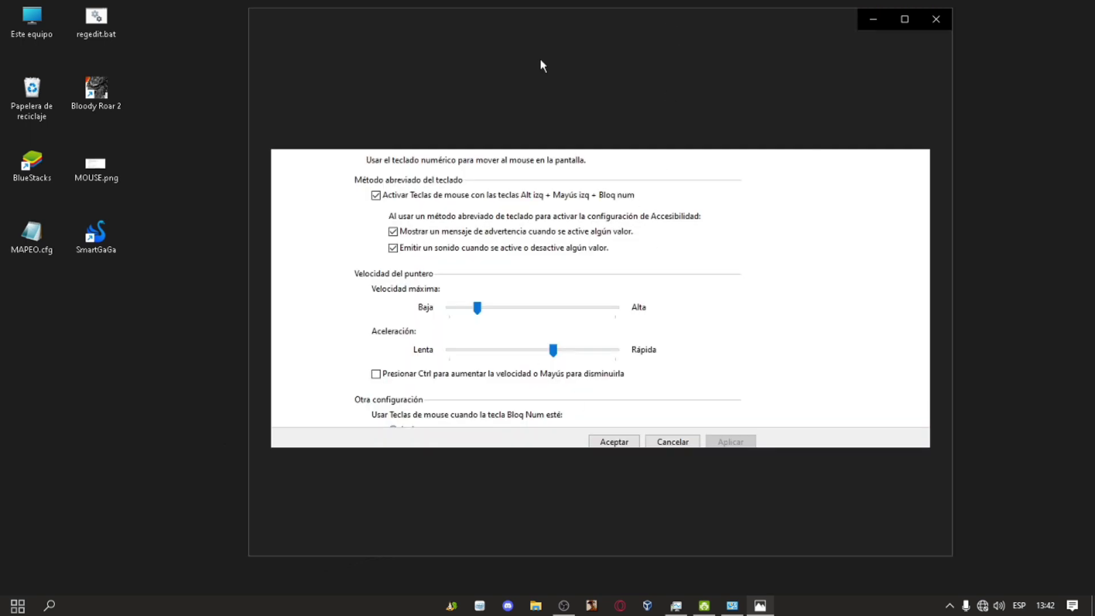
pyautogui.hotkey('alt', 'F4')
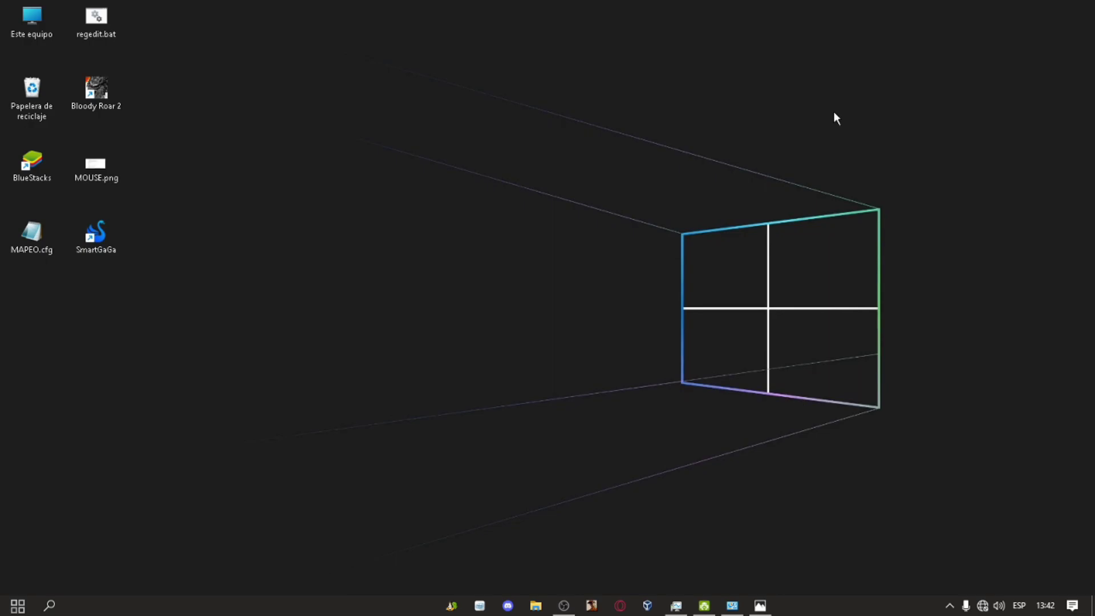
pyautogui.click(732, 604)
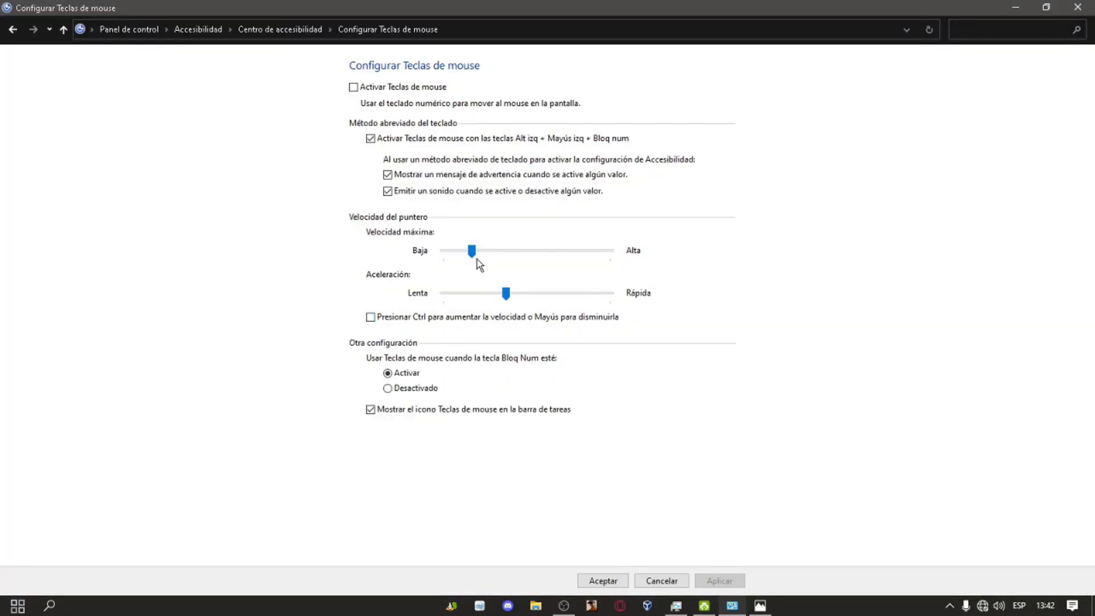
pyautogui.moveTo(473, 251); pyautogui.dragTo(421, 265)
pyautogui.click(447, 292)
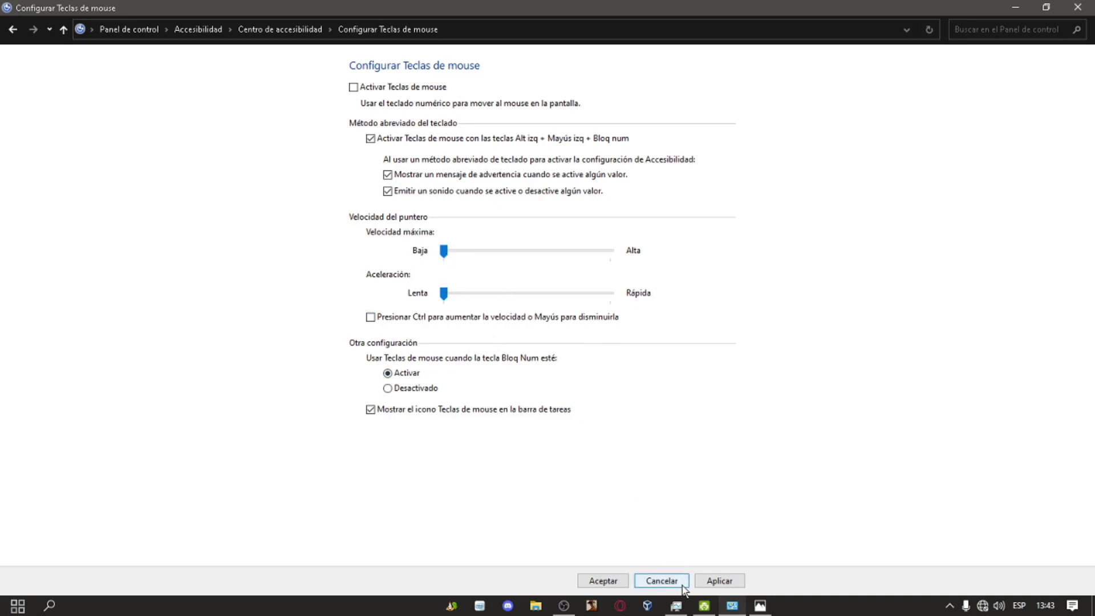
pyautogui.click(482, 295)
pyautogui.click(456, 295)
pyautogui.moveTo(444, 294); pyautogui.dragTo(464, 294)
pyautogui.click(518, 293)
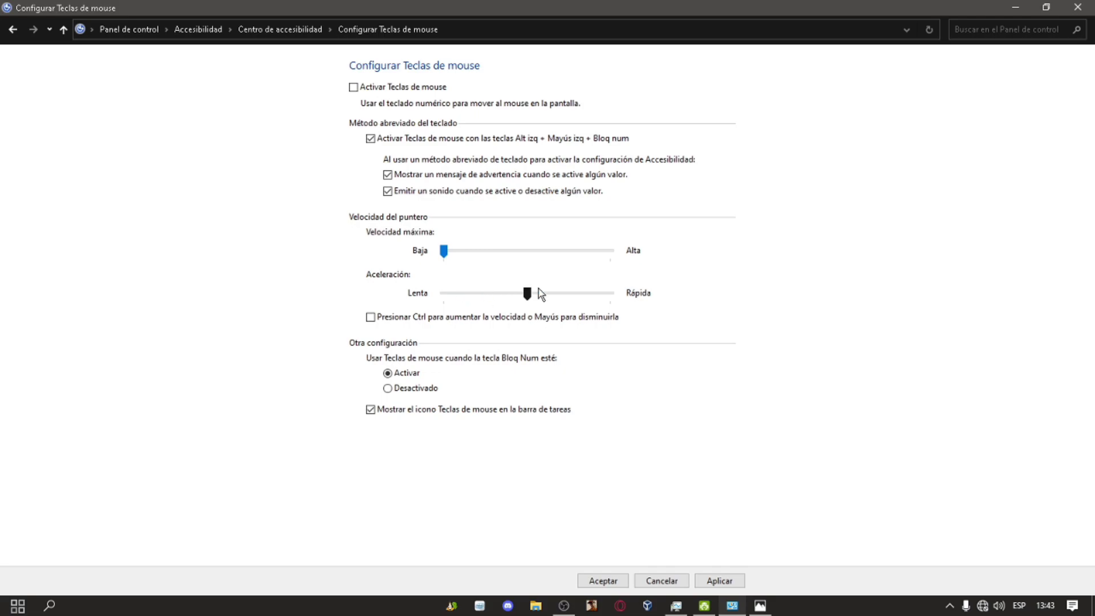
pyautogui.click(505, 295)
pyautogui.click(661, 580)
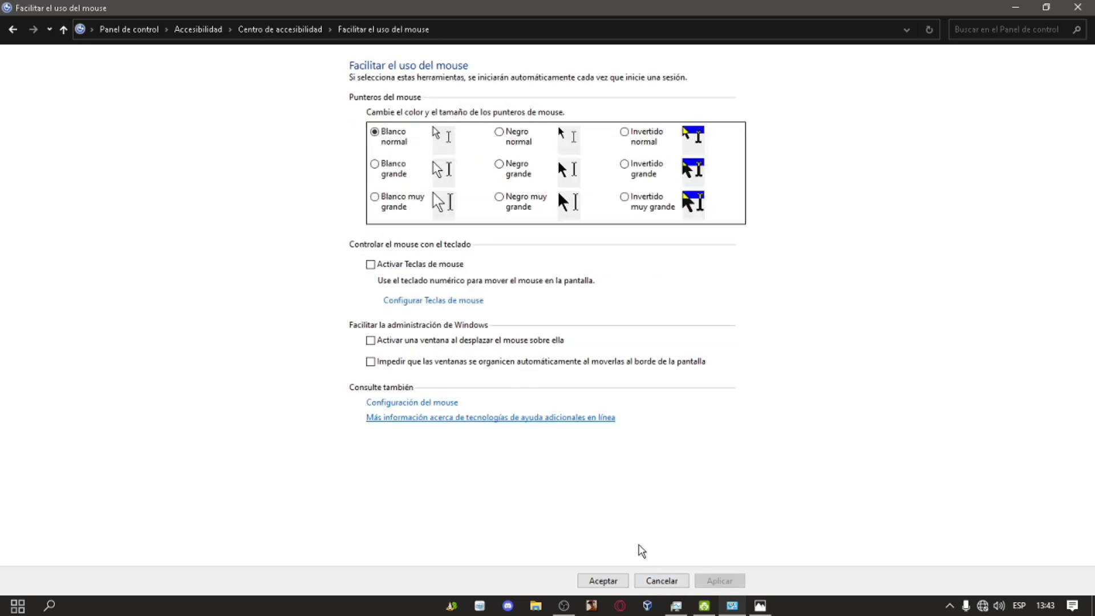
# Check the pointer speed and acceleration sliders in the Mouse Keys configuration again and close the Control Panel
pyautogui.click(445, 300)
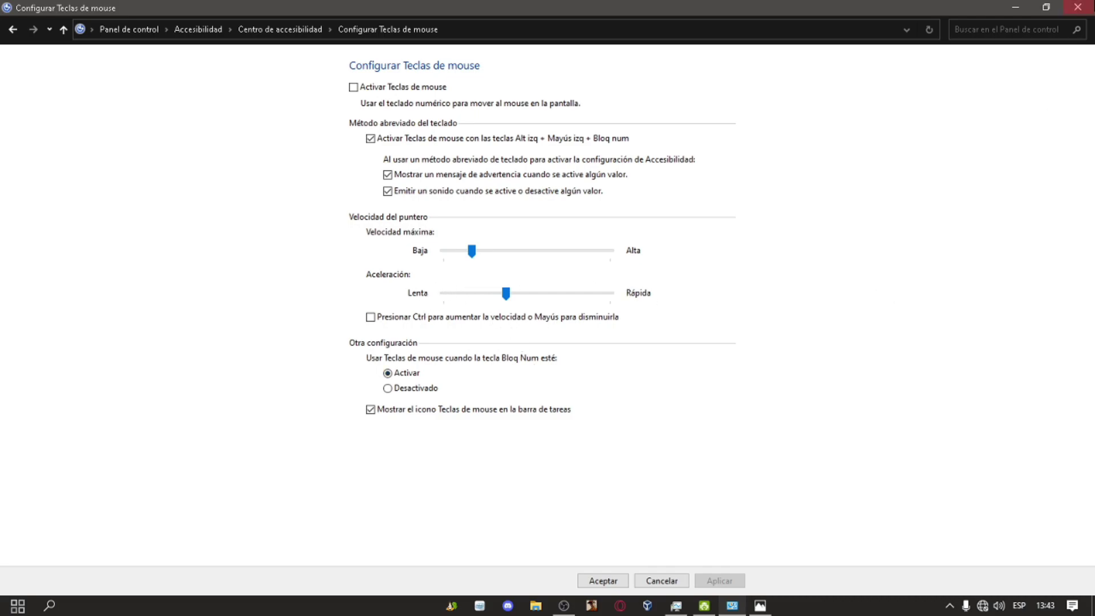
pyautogui.click(1077, 7)
# Search for mouse settings, review the pointer options in the Mouse Properties, accept them and close the MOUSE.png image
pyautogui.press('super')
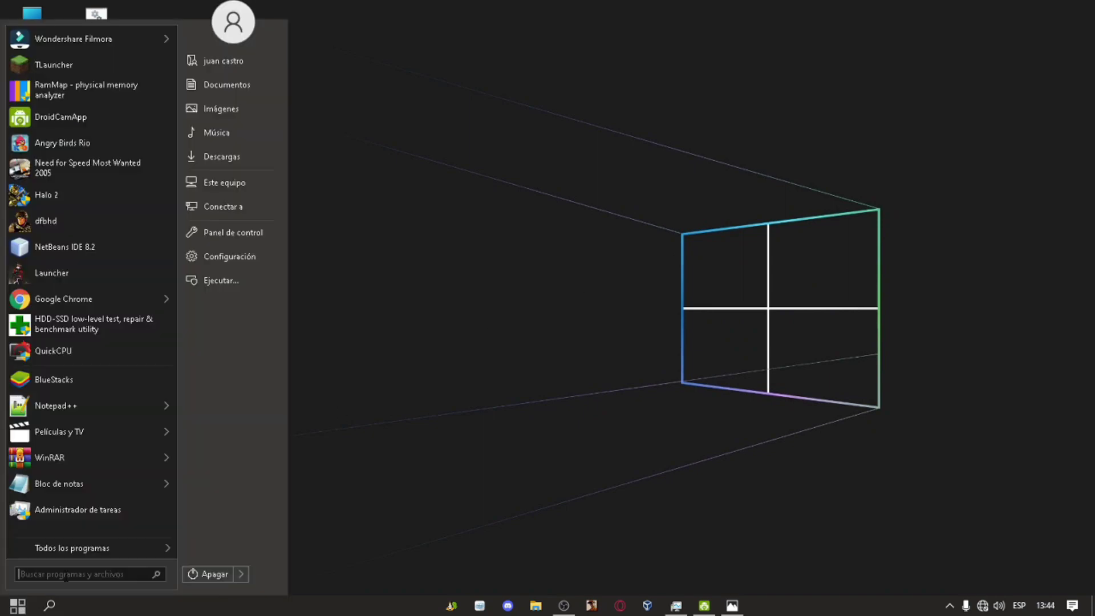
pyautogui.write('mous')
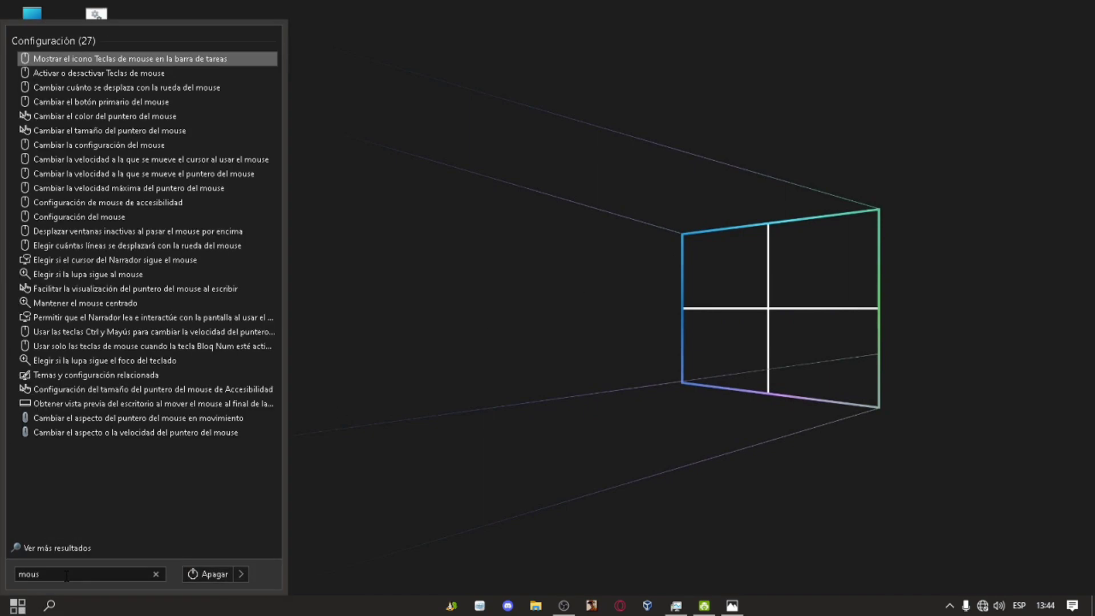
pyautogui.click(122, 419)
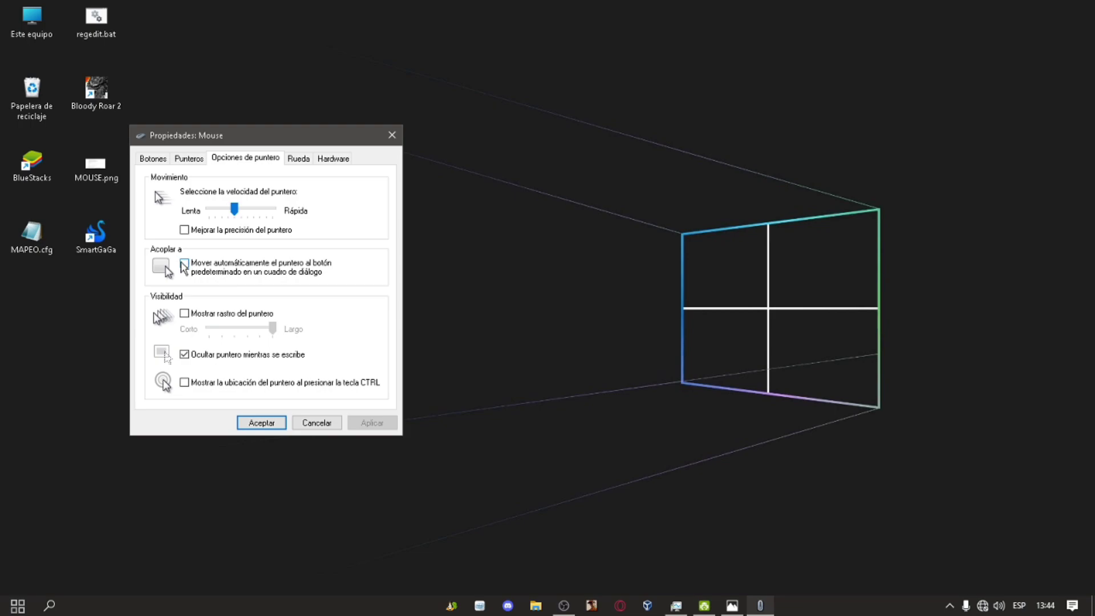
pyautogui.click(262, 424)
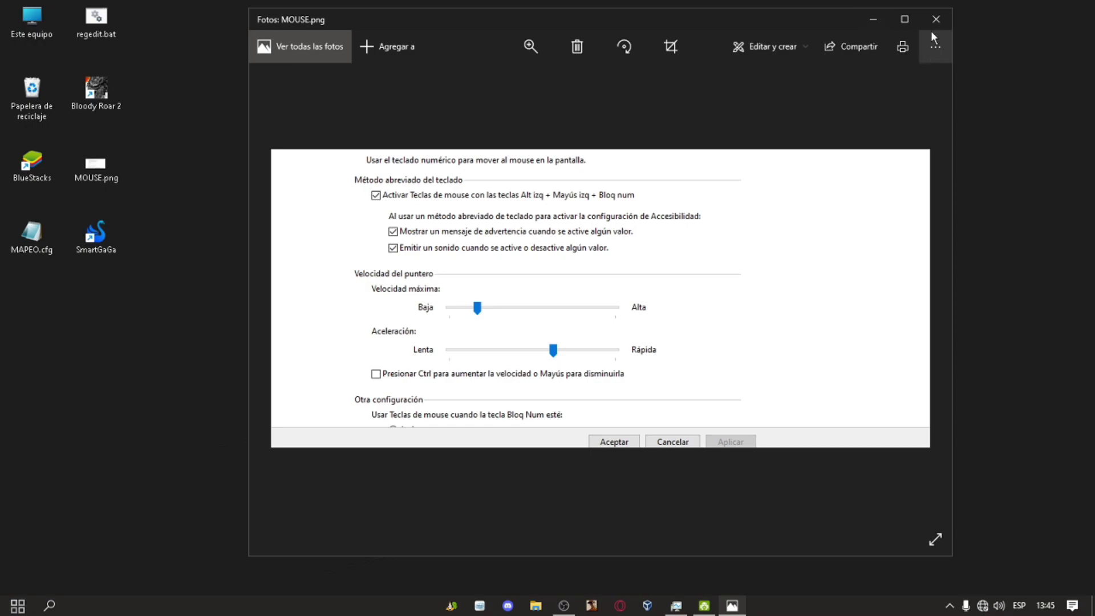
pyautogui.click(938, 20)
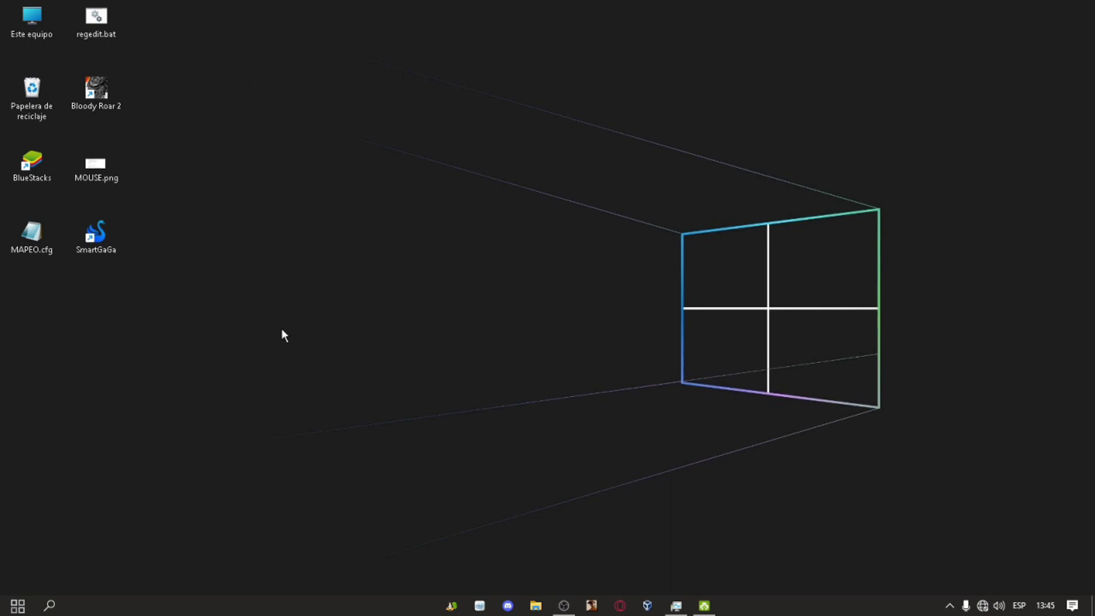
# Launch Paint, maximize it and enlarge the blank canvas to 1522 × 631 pixels
pyautogui.click(13, 603)
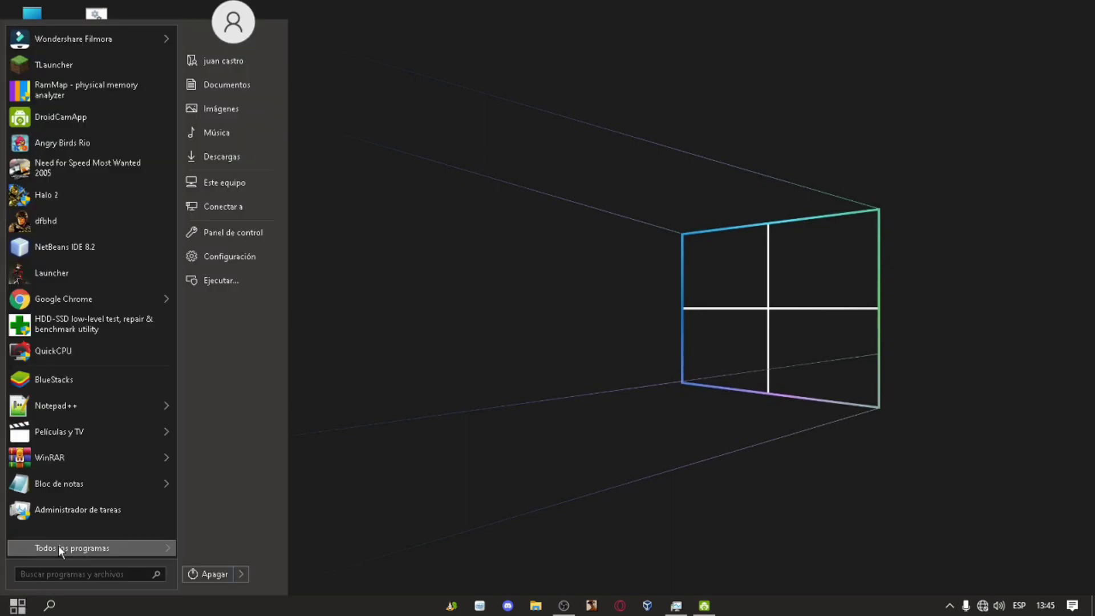
pyautogui.click(67, 581)
pyautogui.write('pa')
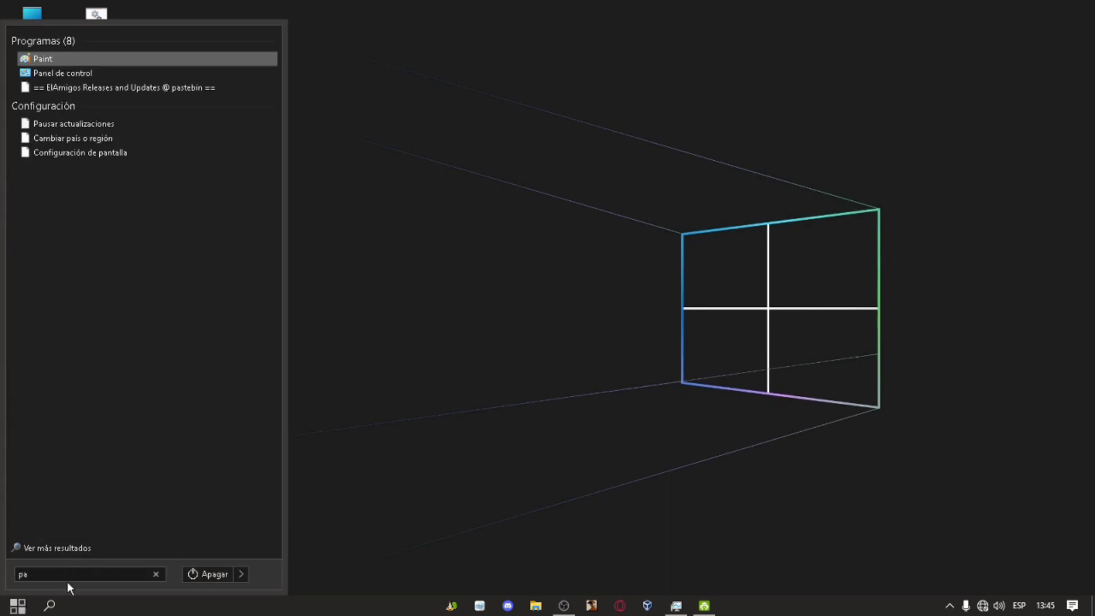
pyautogui.press('Return')
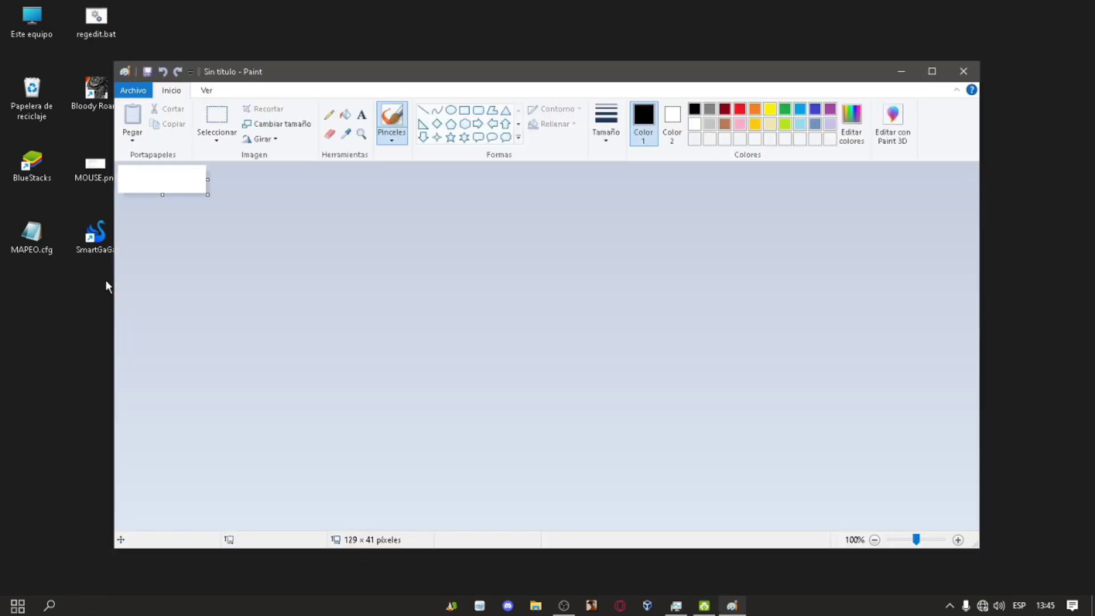
pyautogui.click(933, 73)
pyautogui.moveTo(93, 128); pyautogui.dragTo(1046, 532)
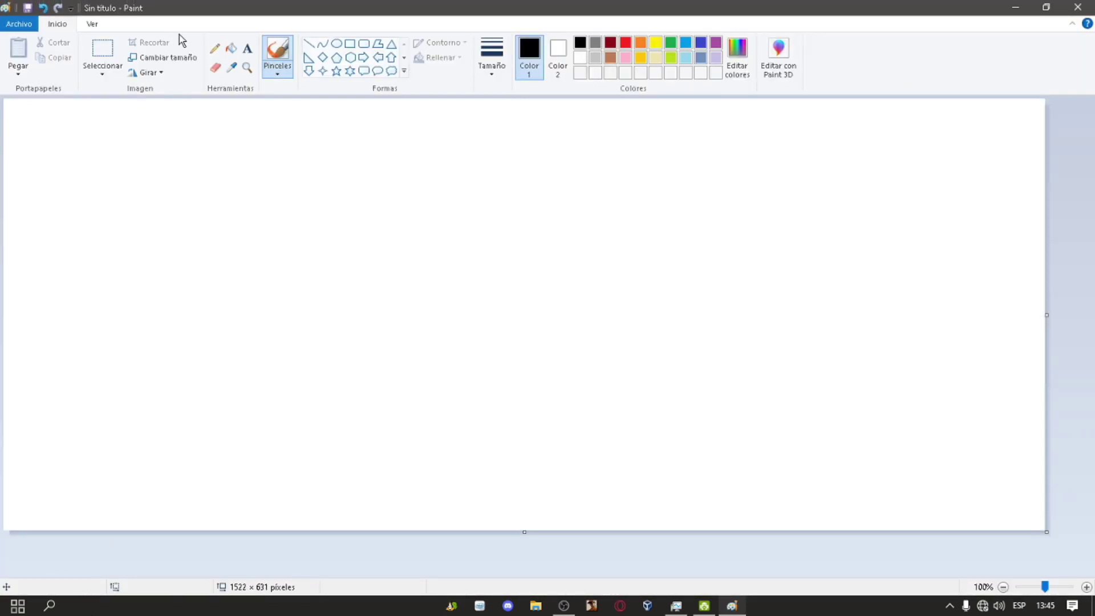
# Write X and Y headings with a red pencil, giving the Y a long tail, and note x → y under the X
pyautogui.click(214, 48)
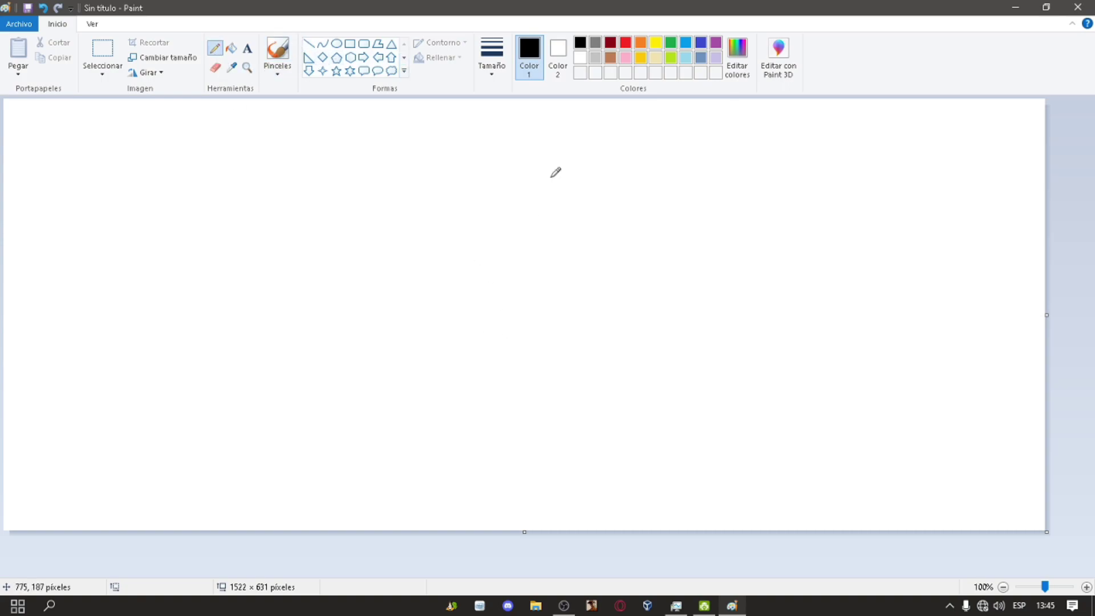
pyautogui.click(625, 42)
pyautogui.moveTo(236, 149)
pyautogui.mouseDown()
pyautogui.moveTo(213, 182)
pyautogui.moveTo(251, 190)
pyautogui.mouseUp()
pyautogui.moveTo(430, 149)
pyautogui.mouseDown()
pyautogui.moveTo(457, 156)
pyautogui.moveTo(447, 232)
pyautogui.moveTo(472, 345)
pyautogui.mouseUp()
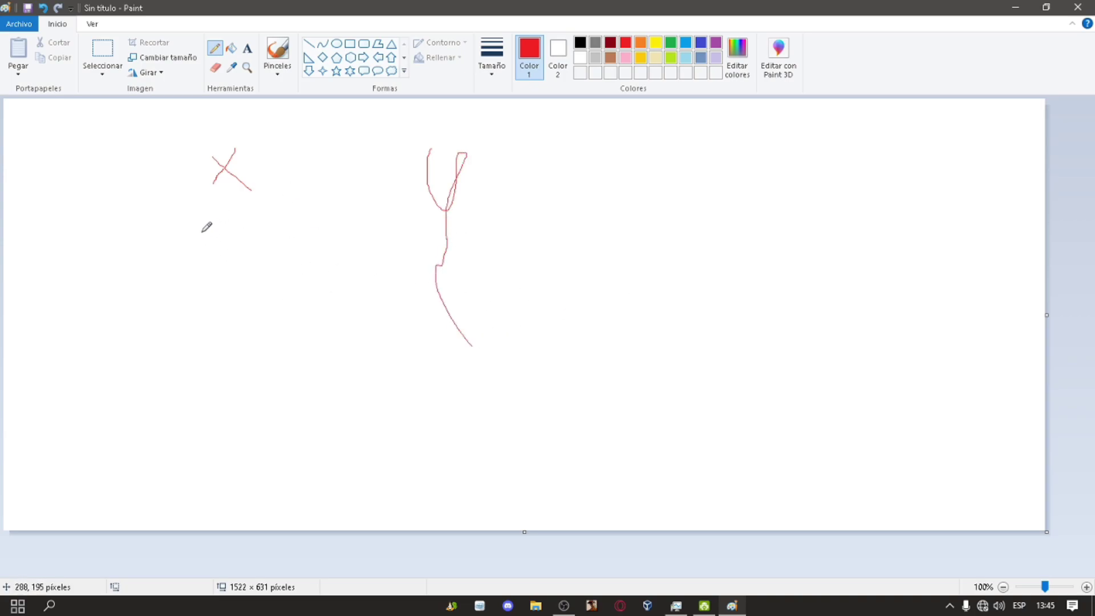
pyautogui.moveTo(184, 214)
pyautogui.mouseDown()
pyautogui.moveTo(146, 238)
pyautogui.moveTo(169, 246)
pyautogui.moveTo(225, 229)
pyautogui.moveTo(227, 243)
pyautogui.moveTo(204, 263)
pyautogui.mouseUp()
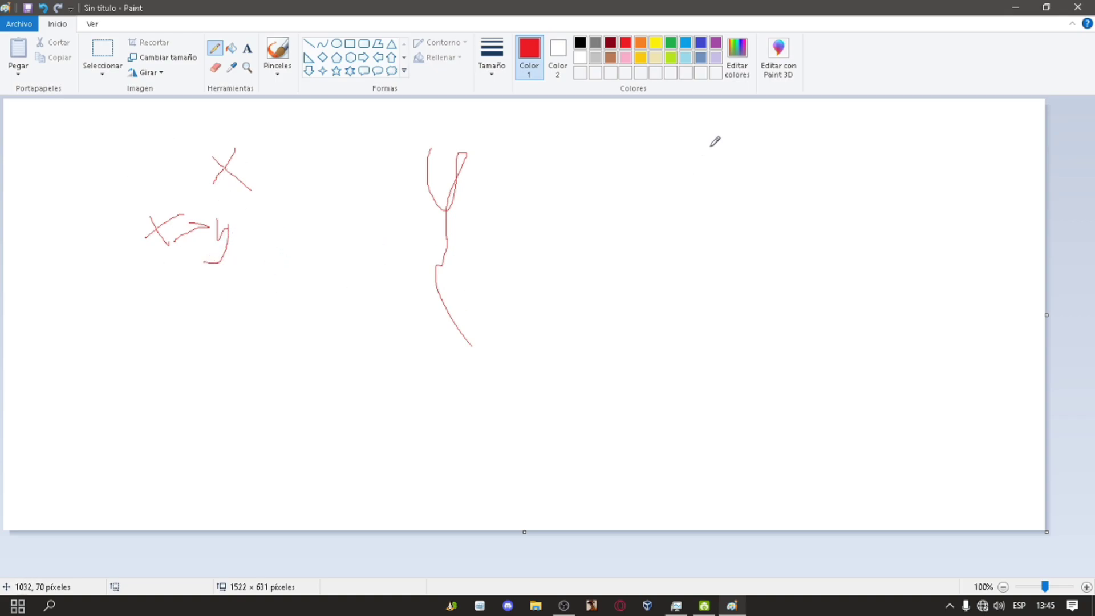
# Write a 2 and further figures in the upper right of the canvas and cross them out with a circled scribble
pyautogui.moveTo(709, 145); pyautogui.dragTo(740, 179)
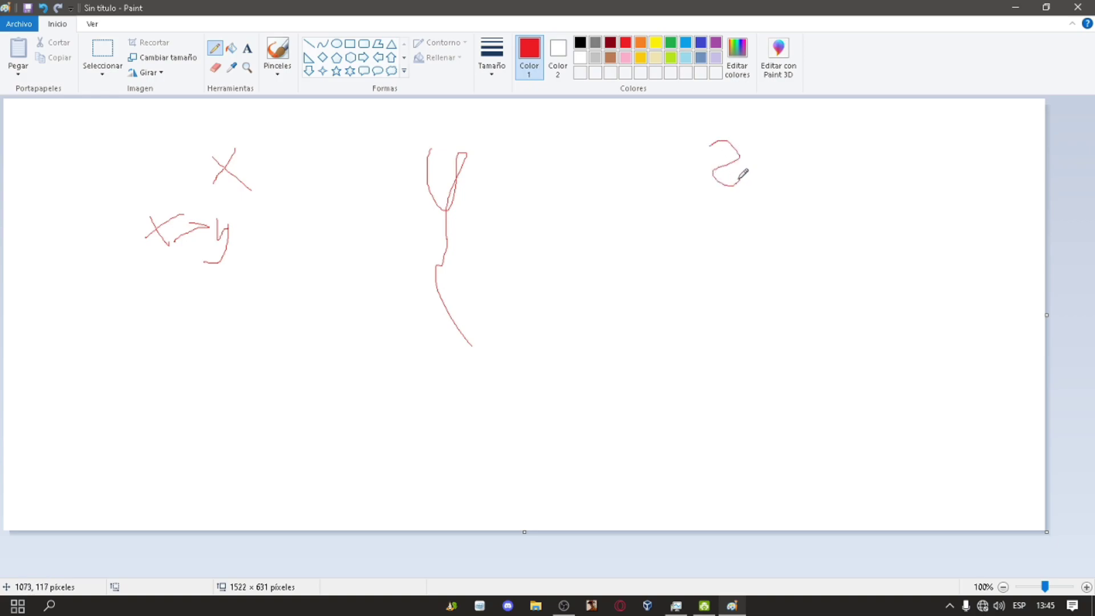
pyautogui.moveTo(840, 154)
pyautogui.mouseDown()
pyautogui.moveTo(825, 155)
pyautogui.moveTo(818, 170)
pyautogui.moveTo(835, 181)
pyautogui.moveTo(813, 207)
pyautogui.mouseUp()
pyautogui.moveTo(892, 138)
pyautogui.mouseDown()
pyautogui.moveTo(659, 103)
pyautogui.moveTo(907, 177)
pyautogui.moveTo(691, 154)
pyautogui.mouseUp()
pyautogui.moveTo(627, 132)
pyautogui.mouseDown()
pyautogui.moveTo(977, 175)
pyautogui.moveTo(604, 158)
pyautogui.moveTo(641, 178)
pyautogui.moveTo(929, 131)
pyautogui.moveTo(819, 145)
pyautogui.mouseUp()
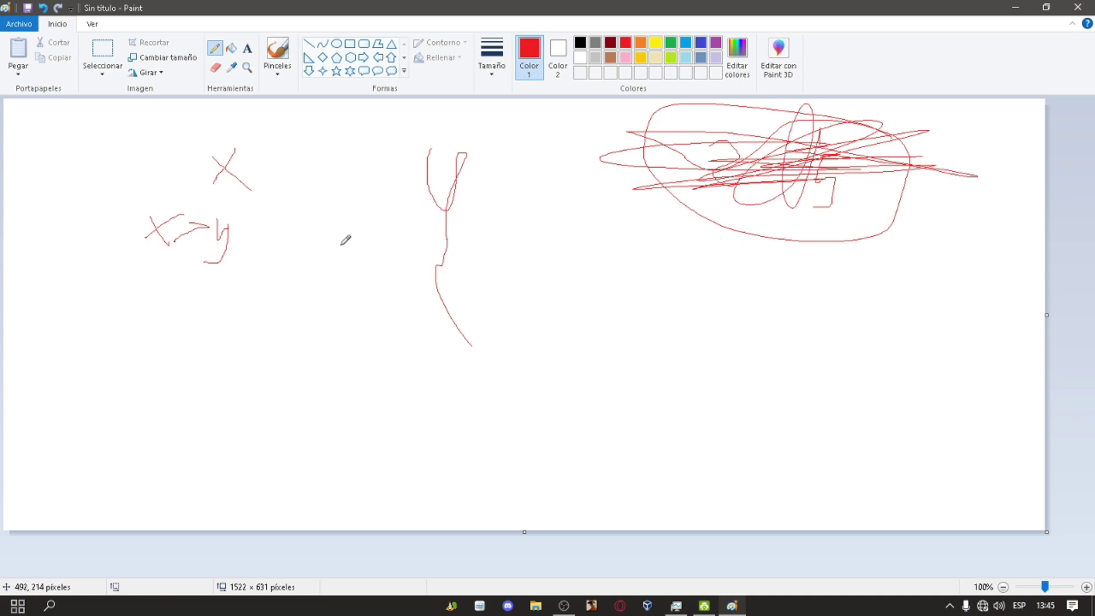
# Write the range 1 - 1,5 beneath the x → y note and draw a double outline around it
pyautogui.moveTo(177, 310)
pyautogui.mouseDown()
pyautogui.moveTo(191, 335)
pyautogui.moveTo(204, 335)
pyautogui.moveTo(272, 293)
pyautogui.moveTo(268, 333)
pyautogui.moveTo(285, 334)
pyautogui.mouseUp()
pyautogui.moveTo(304, 294)
pyautogui.mouseDown()
pyautogui.moveTo(293, 324)
pyautogui.moveTo(320, 336)
pyautogui.moveTo(301, 346)
pyautogui.mouseUp()
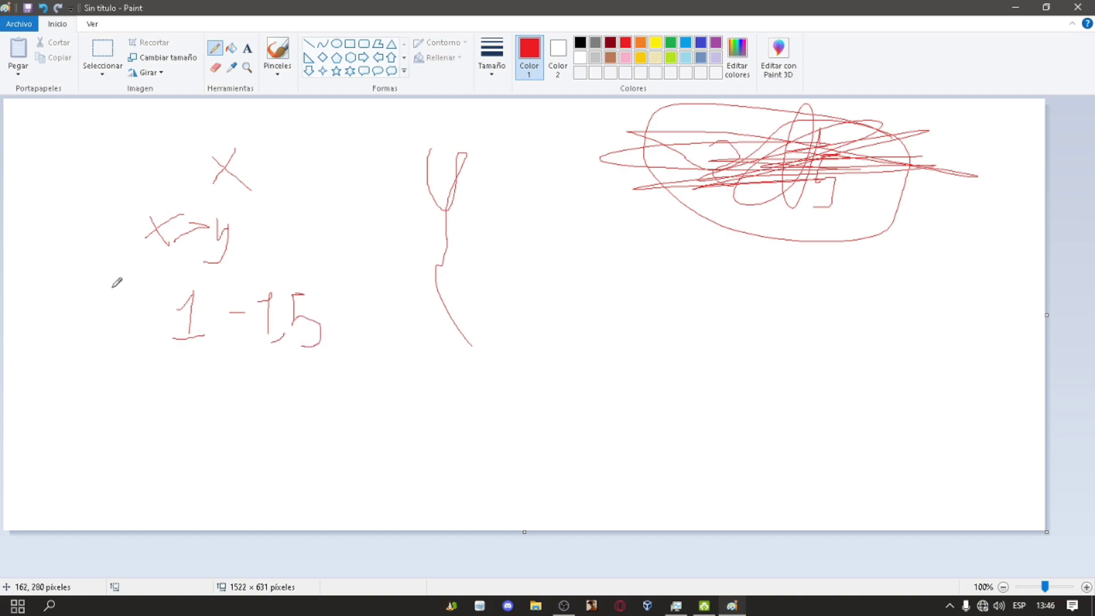
pyautogui.moveTo(129, 276)
pyautogui.mouseDown()
pyautogui.moveTo(355, 289)
pyautogui.moveTo(277, 368)
pyautogui.moveTo(109, 298)
pyautogui.moveTo(228, 254)
pyautogui.moveTo(391, 348)
pyautogui.moveTo(182, 360)
pyautogui.moveTo(159, 274)
pyautogui.moveTo(230, 256)
pyautogui.mouseUp()
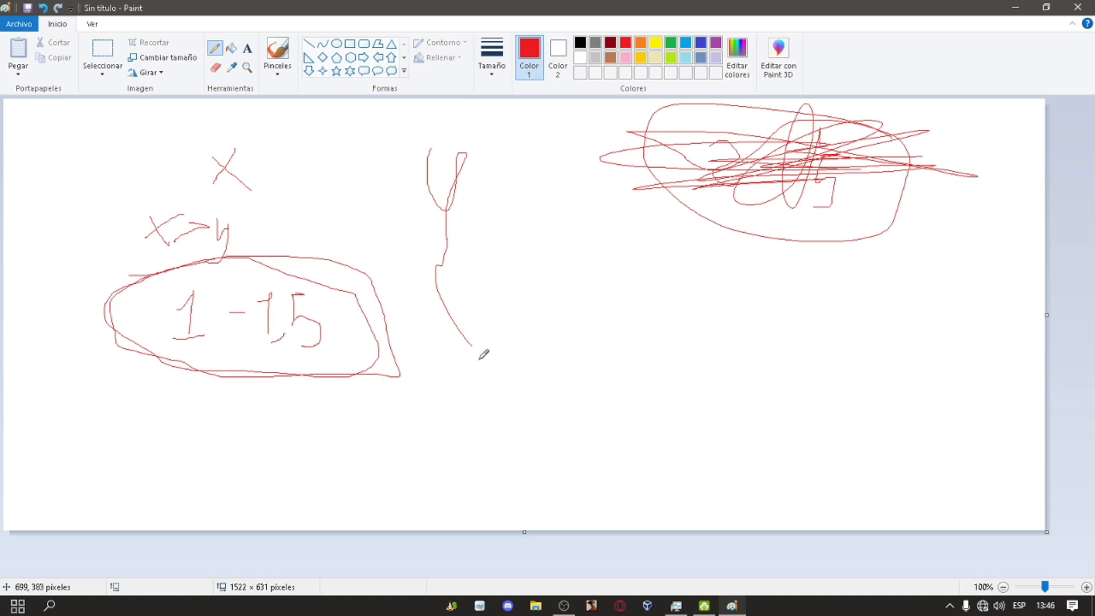
# Write the range 03 - 0,7 at the end of the Y's long tail
pyautogui.moveTo(492, 345)
pyautogui.mouseDown()
pyautogui.moveTo(521, 349)
pyautogui.moveTo(533, 368)
pyautogui.moveTo(515, 377)
pyautogui.moveTo(551, 354)
pyautogui.moveTo(569, 363)
pyautogui.moveTo(576, 332)
pyautogui.mouseUp()
pyautogui.moveTo(581, 373); pyautogui.dragTo(571, 385)
pyautogui.moveTo(591, 337)
pyautogui.mouseDown()
pyautogui.moveTo(605, 356)
pyautogui.moveTo(600, 374)
pyautogui.moveTo(615, 353)
pyautogui.mouseUp()
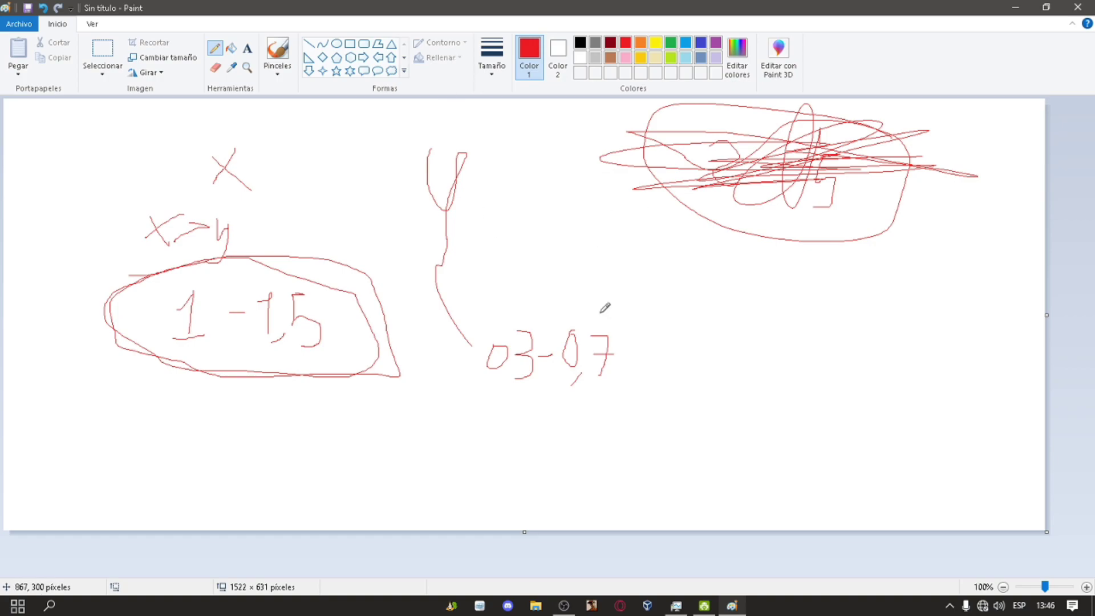
# Write the values 0,5 and 1,5 below the crossed-out scribble, followed by a small cross-shaped mark
pyautogui.moveTo(733, 311); pyautogui.dragTo(729, 358)
pyautogui.moveTo(761, 308)
pyautogui.mouseDown()
pyautogui.moveTo(750, 311)
pyautogui.moveTo(750, 344)
pyautogui.mouseUp()
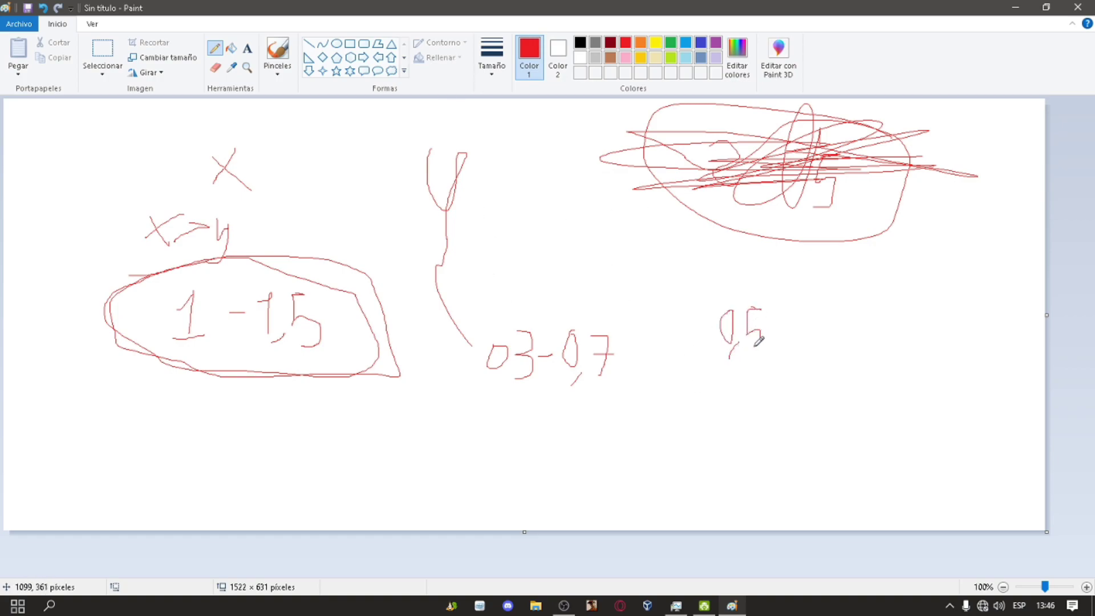
pyautogui.moveTo(815, 317); pyautogui.dragTo(815, 369)
pyautogui.moveTo(849, 311)
pyautogui.mouseDown()
pyautogui.moveTo(832, 335)
pyautogui.moveTo(848, 346)
pyautogui.moveTo(836, 356)
pyautogui.mouseUp()
pyautogui.moveTo(883, 318)
pyautogui.mouseDown()
pyautogui.moveTo(881, 368)
pyautogui.moveTo(891, 342)
pyautogui.mouseUp()
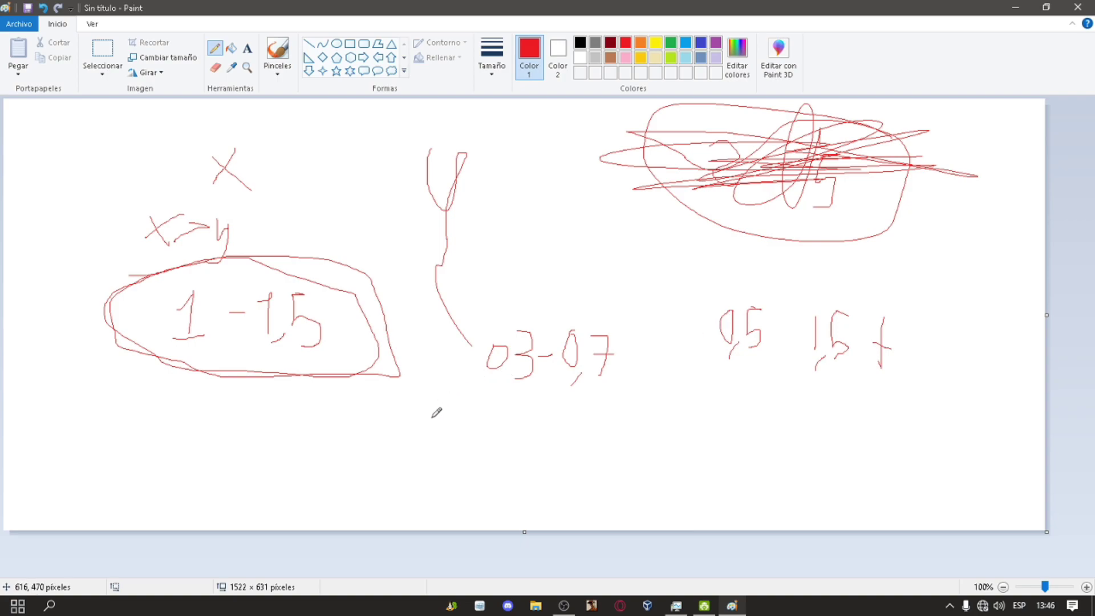
# Write the range 0,4 - 0,9 beneath the 03 - 0,7 range
pyautogui.moveTo(482, 412); pyautogui.dragTo(486, 415)
pyautogui.moveTo(504, 457); pyautogui.dragTo(486, 466)
pyautogui.moveTo(508, 411)
pyautogui.mouseDown()
pyautogui.moveTo(519, 451)
pyautogui.moveTo(590, 436)
pyautogui.moveTo(612, 418)
pyautogui.mouseUp()
pyautogui.moveTo(620, 461); pyautogui.dragTo(608, 473)
pyautogui.moveTo(638, 414)
pyautogui.mouseDown()
pyautogui.moveTo(648, 419)
pyautogui.moveTo(626, 416)
pyautogui.moveTo(646, 472)
pyautogui.mouseUp()
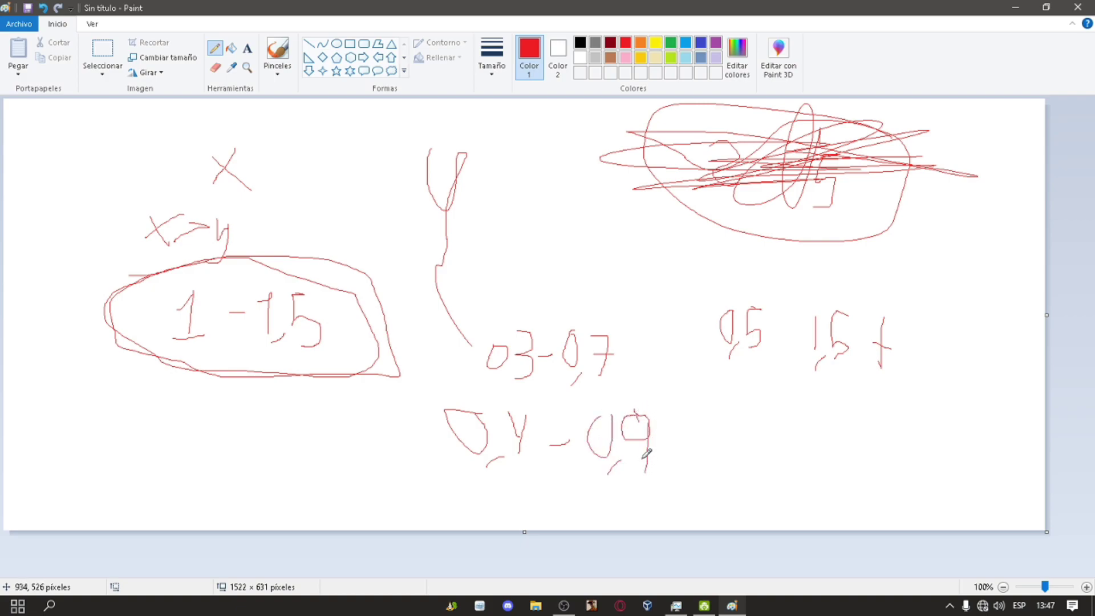
# Circle the 1 in the X range and outline the 0,9 and the 0,4 in the lower Y range
pyautogui.moveTo(212, 355)
pyautogui.mouseDown()
pyautogui.moveTo(190, 287)
pyautogui.moveTo(203, 368)
pyautogui.moveTo(191, 288)
pyautogui.moveTo(168, 313)
pyautogui.moveTo(168, 336)
pyautogui.mouseUp()
pyautogui.moveTo(645, 393)
pyautogui.mouseDown()
pyautogui.moveTo(531, 386)
pyautogui.moveTo(656, 425)
pyautogui.moveTo(643, 476)
pyautogui.moveTo(634, 377)
pyautogui.moveTo(621, 379)
pyautogui.mouseUp()
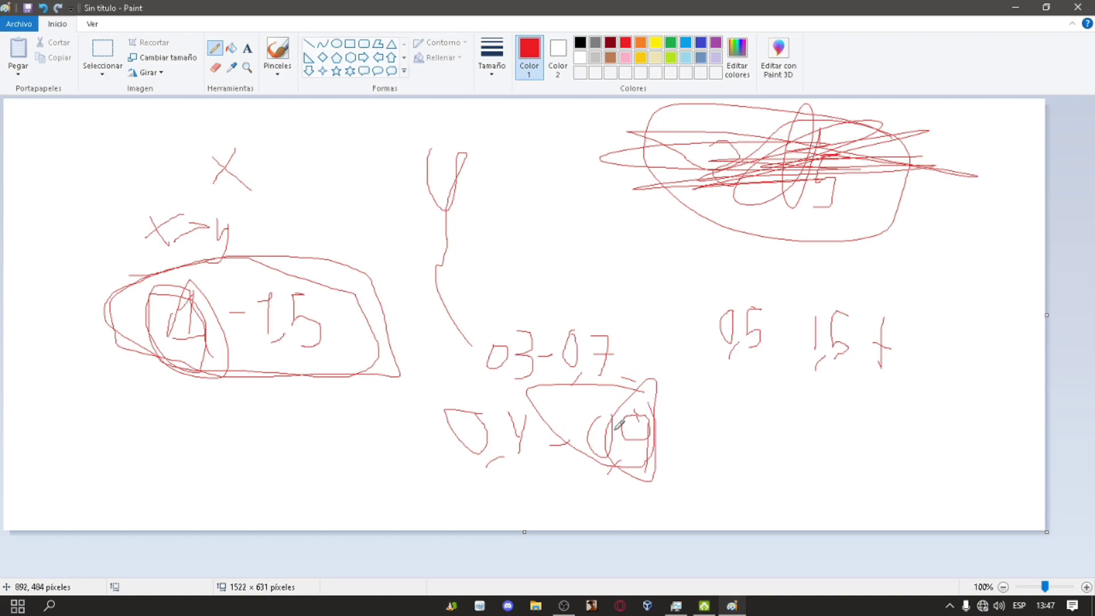
pyautogui.moveTo(538, 410)
pyautogui.mouseDown()
pyautogui.moveTo(481, 393)
pyautogui.moveTo(406, 453)
pyautogui.moveTo(548, 413)
pyautogui.moveTo(539, 394)
pyautogui.moveTo(593, 359)
pyautogui.moveTo(607, 476)
pyautogui.moveTo(582, 376)
pyautogui.moveTo(596, 454)
pyautogui.mouseUp()
pyautogui.moveTo(416, 473); pyautogui.dragTo(591, 493)
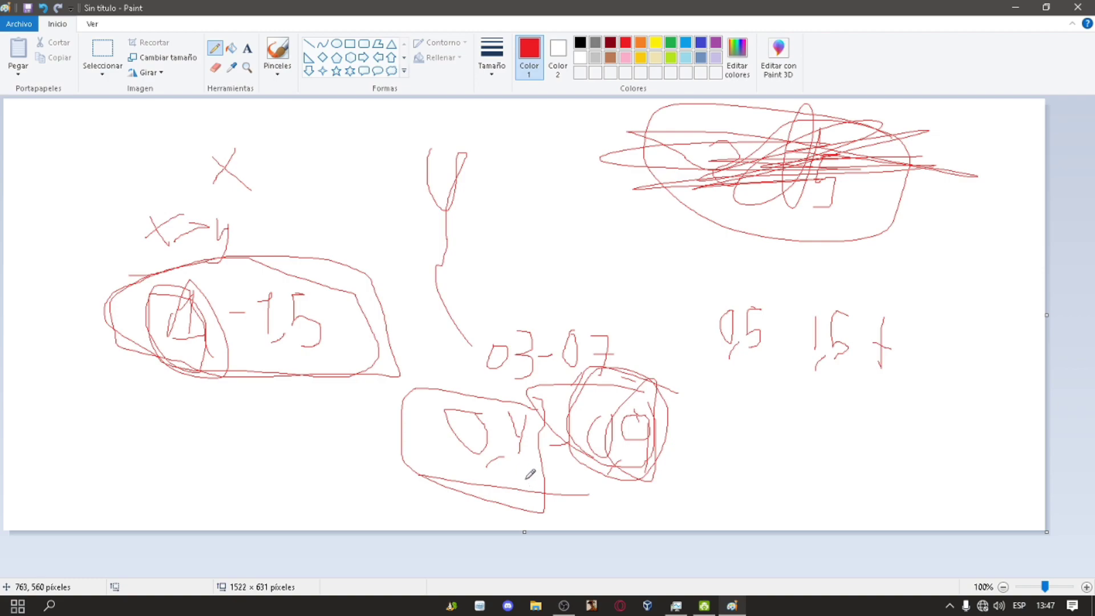
pyautogui.moveTo(402, 409); pyautogui.dragTo(406, 481)
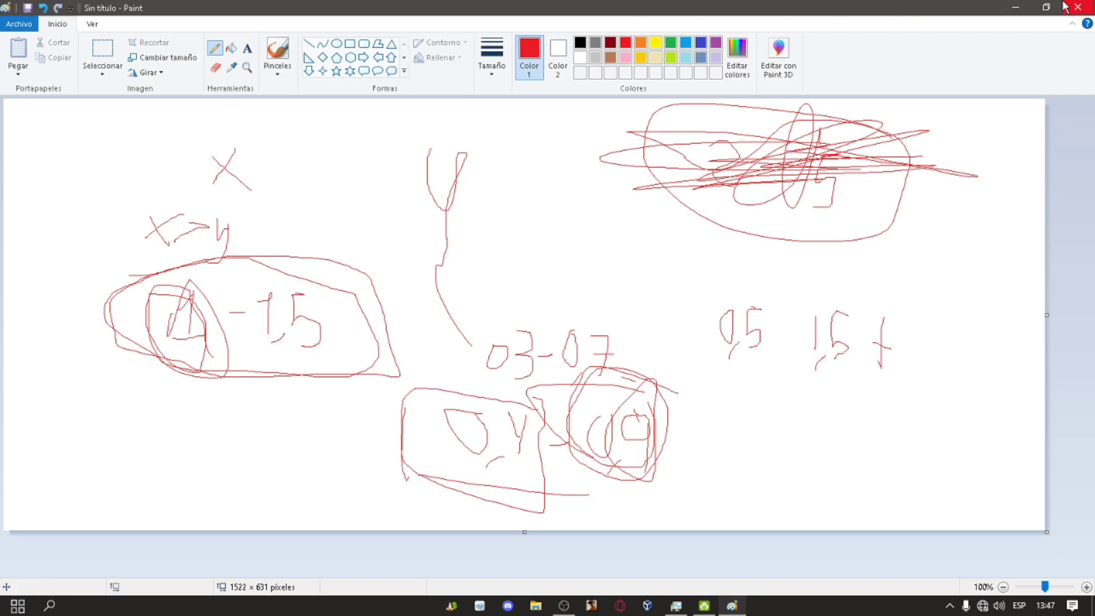
# Minimize the drawing, switch to BlueStacks Tweaker and examine its resolution, DPI and RAM configuration
pyautogui.click(1015, 7)
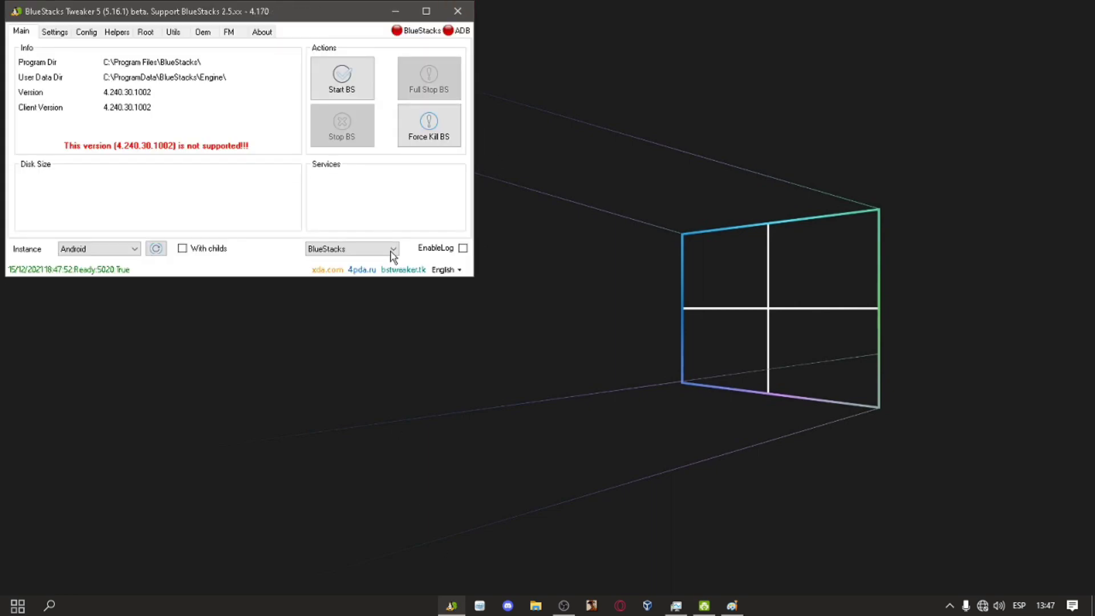
pyautogui.moveTo(329, 20); pyautogui.dragTo(436, 74)
pyautogui.click(162, 85)
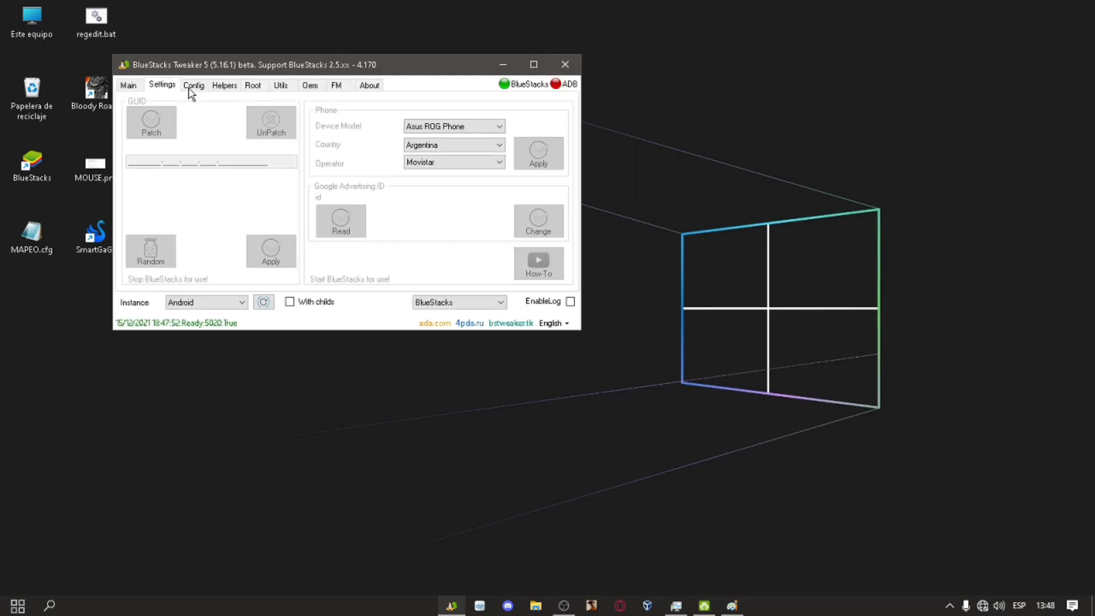
pyautogui.click(189, 89)
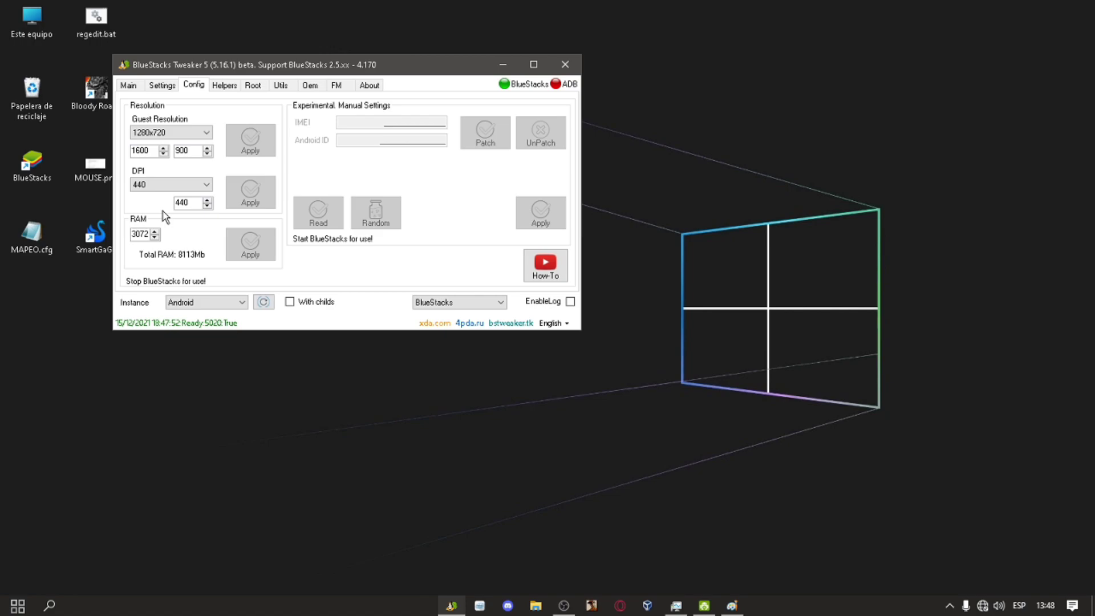
# Review the GUID and phone device model, country and operator settings, and minimize the BlueStacks Tweaker window
pyautogui.moveTo(320, 64); pyautogui.dragTo(482, 65)
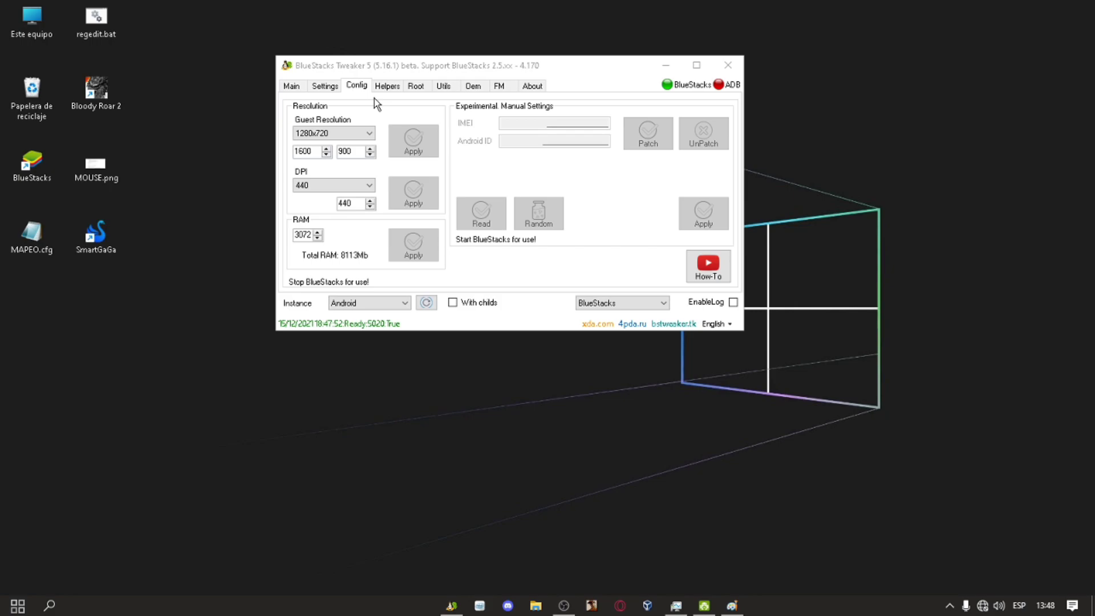
pyautogui.click(322, 85)
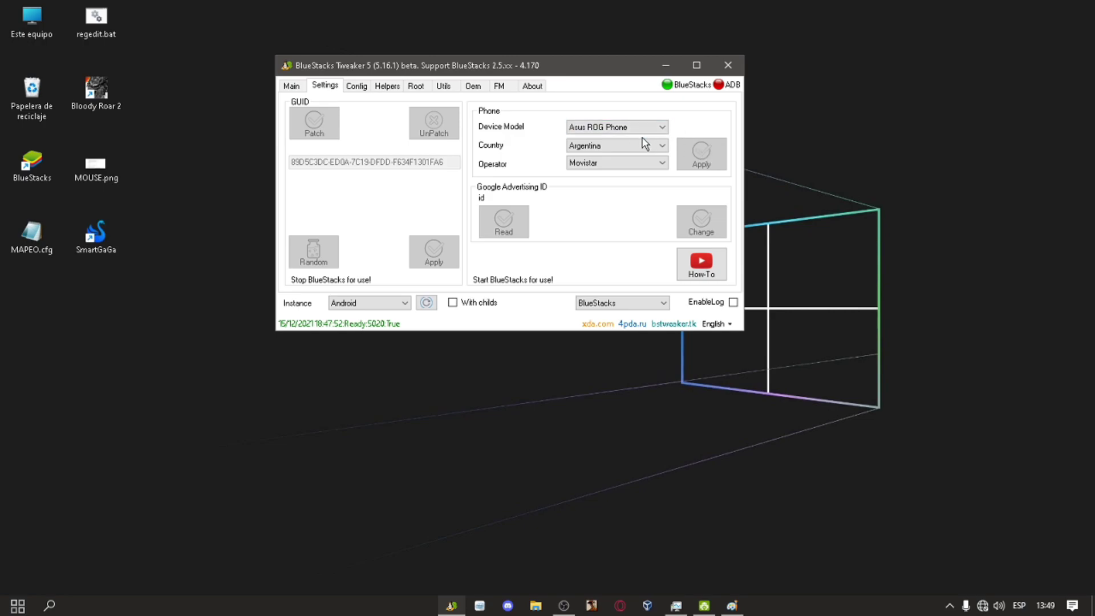
pyautogui.click(666, 65)
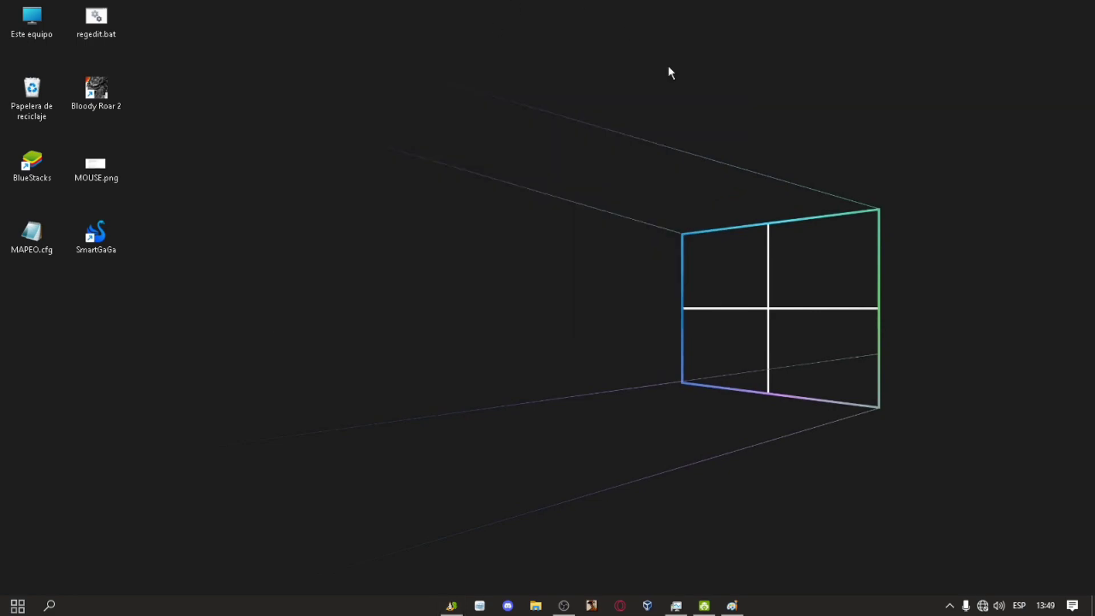